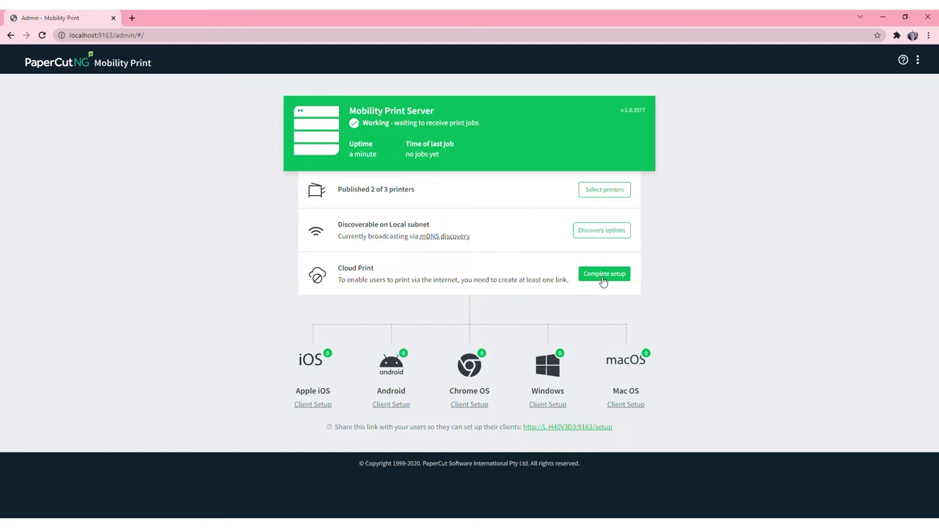
Step: Start the Cloud Print setup and name the new invite link Demo
left_click(603, 275)
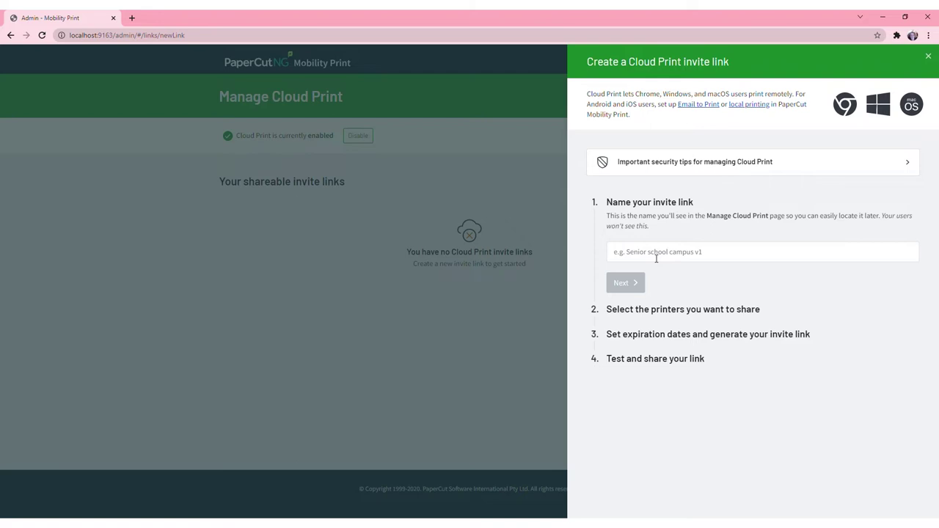
left_click(657, 259)
type("Demo")
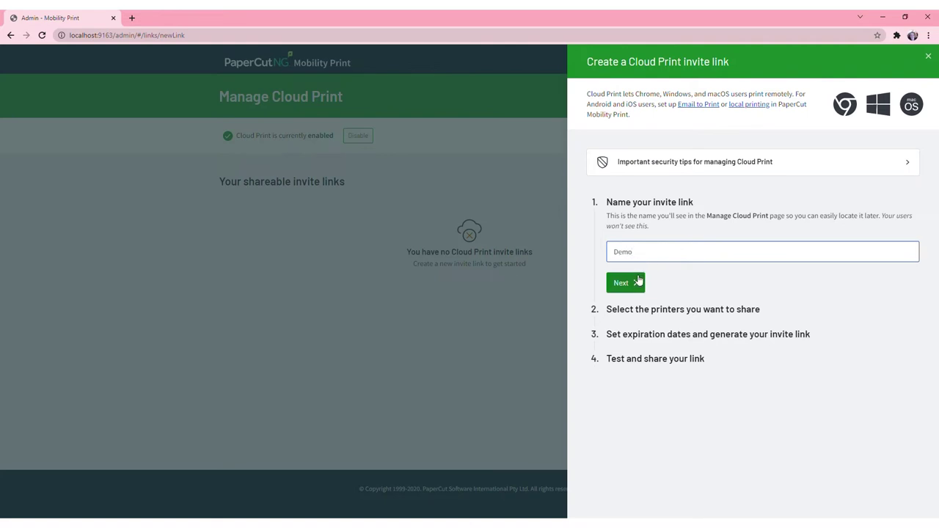
left_click(636, 283)
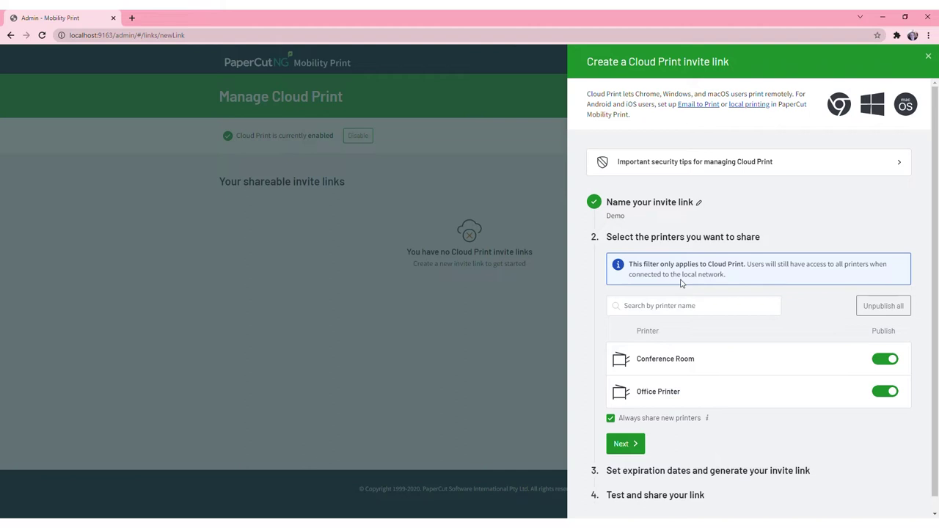
Step: Exclude Office Printer from the printers shared through the invite link and accept the printer selection
left_click(898, 395)
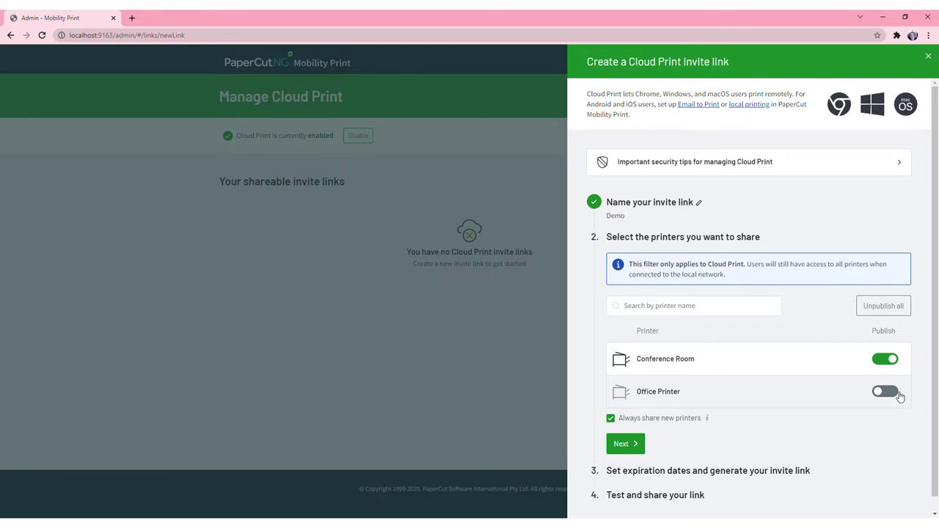
mouse_move(673, 417)
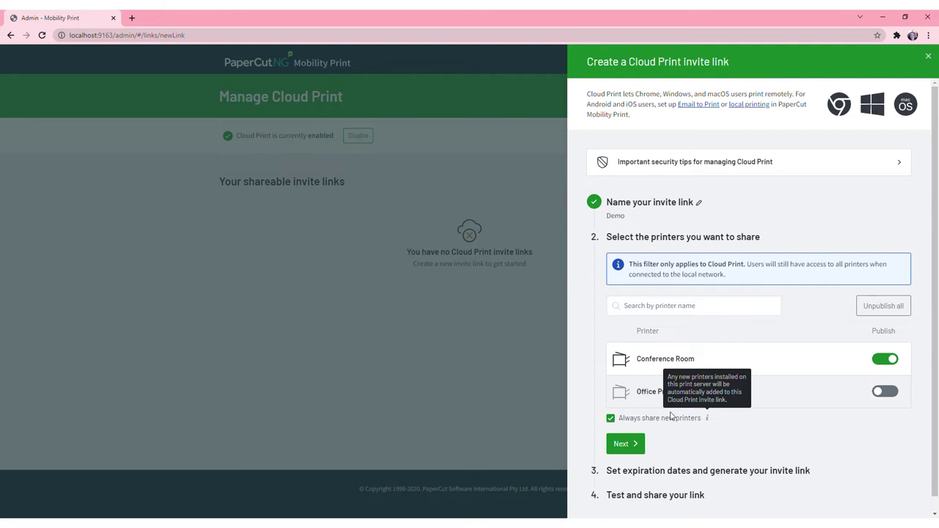
left_click(625, 444)
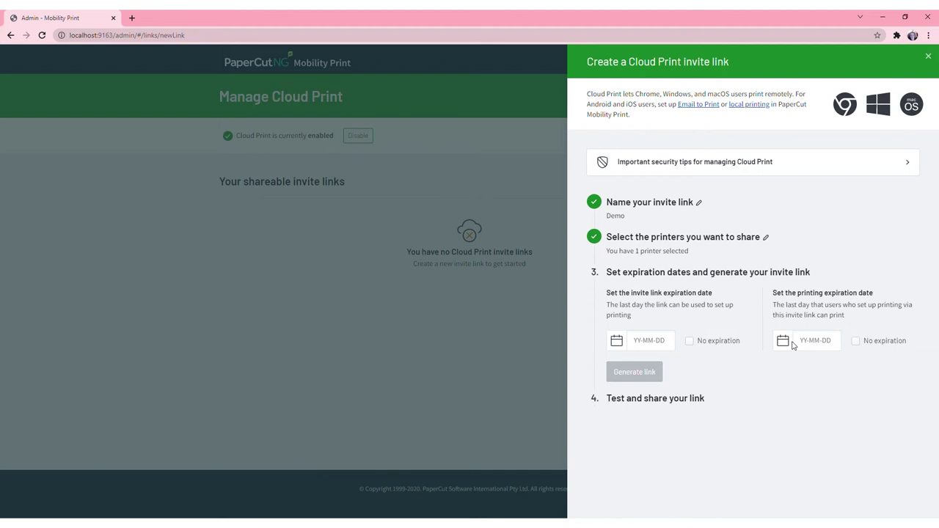
Step: Set both the invite link and printing to No expiration and generate the invite link
left_click(729, 343)
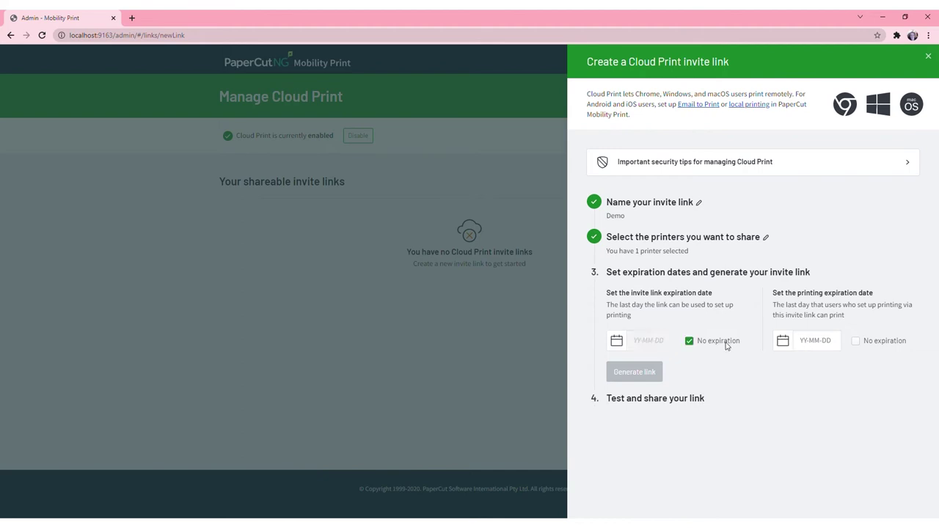
left_click(875, 342)
left_click(634, 371)
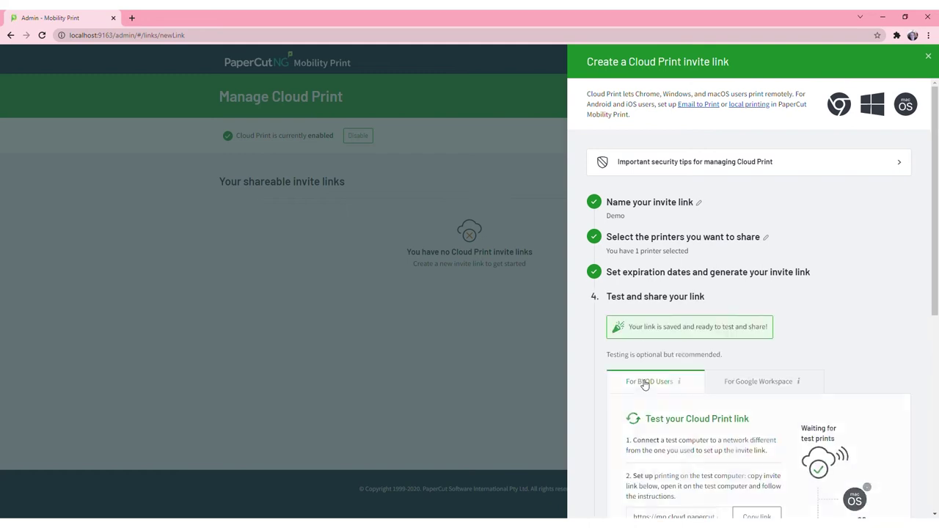
Step: Download the extension policy for Google Workspace from the test and share options
left_click(743, 384)
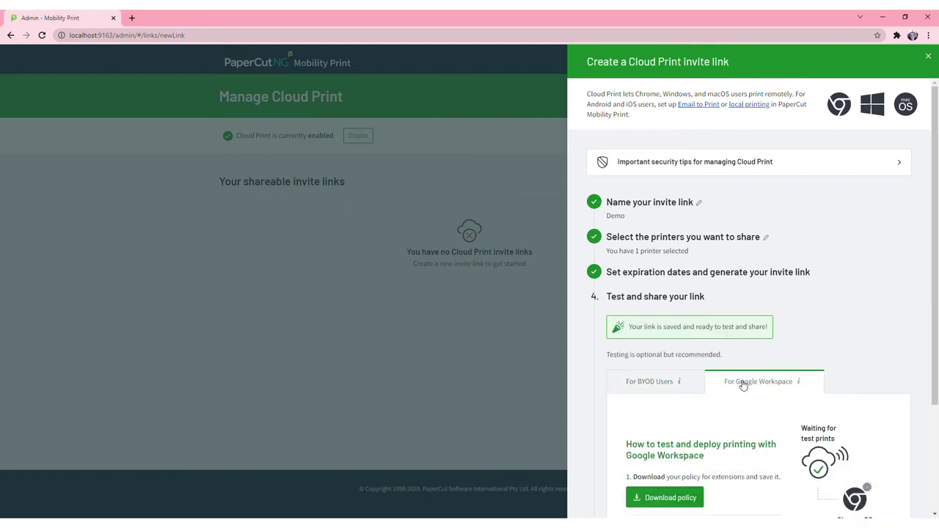
scroll(819, 325, "down", 1)
scroll(819, 325, "down", 2)
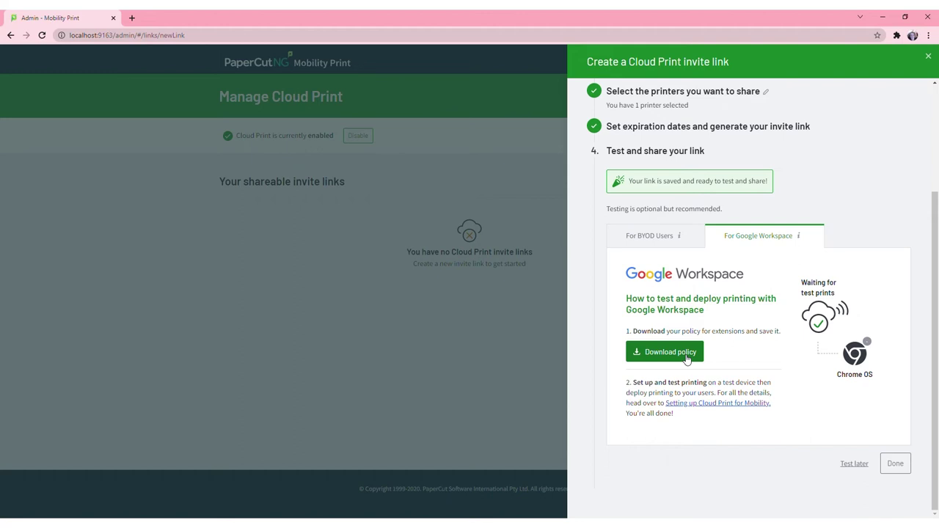
left_click(686, 353)
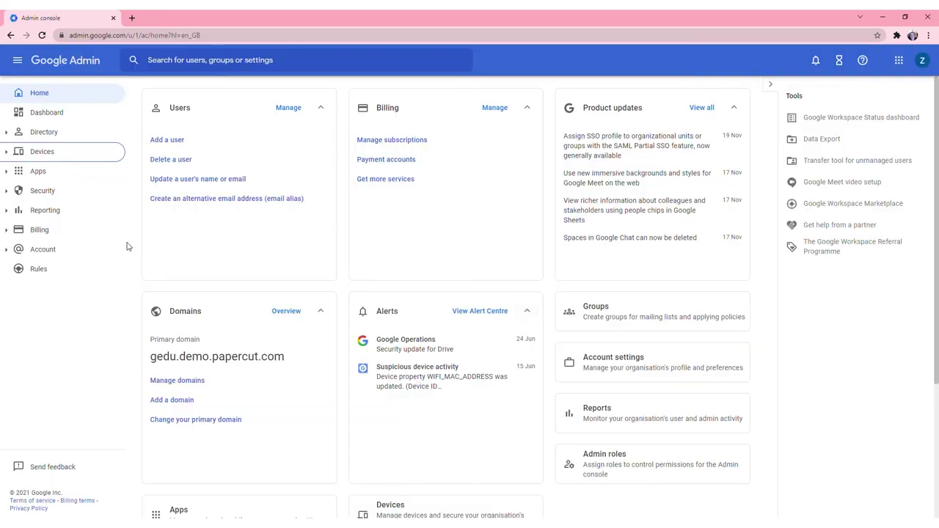
Step: In Google Admin, open the Chrome Apps & extensions settings for users and browsers and select the last organisational unit in the list
left_click(61, 151)
left_click(70, 190)
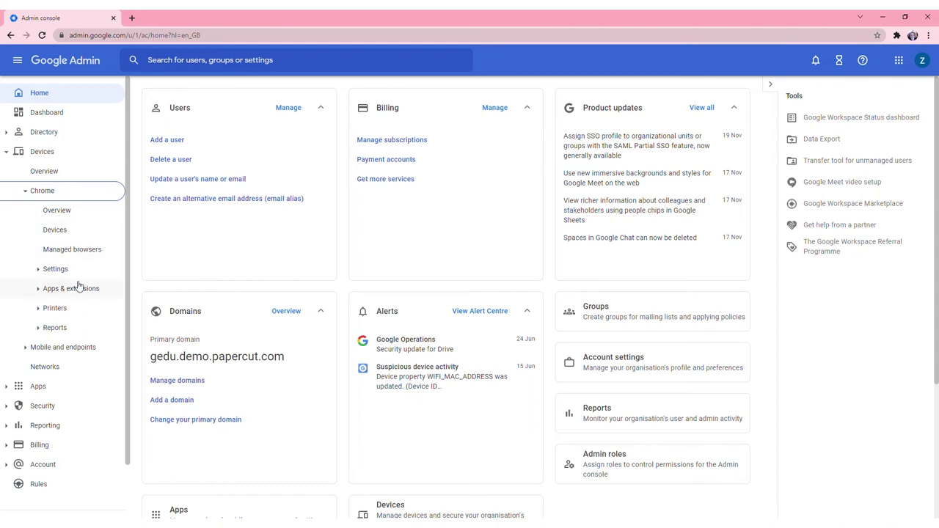
left_click(79, 287)
left_click(83, 308)
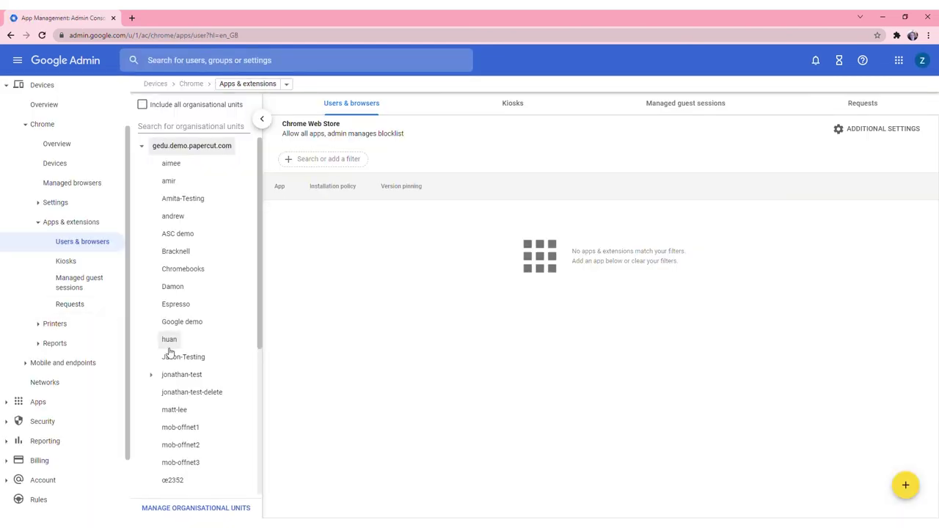
scroll(176, 381, "down", 5)
left_click(172, 482)
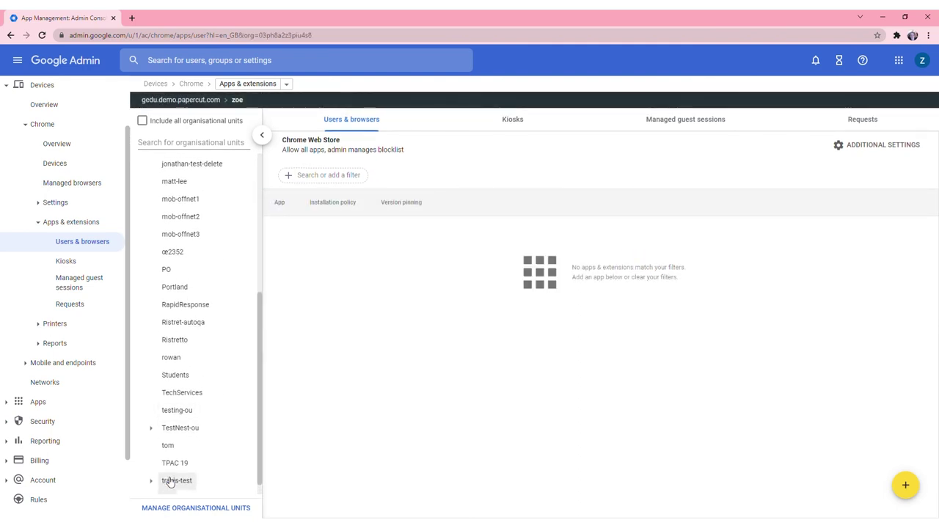
Step: Find PaperCut Mobility Print in the Chrome Web Store and add the Mobility Print app to the organisational unit
mouse_move(905, 485)
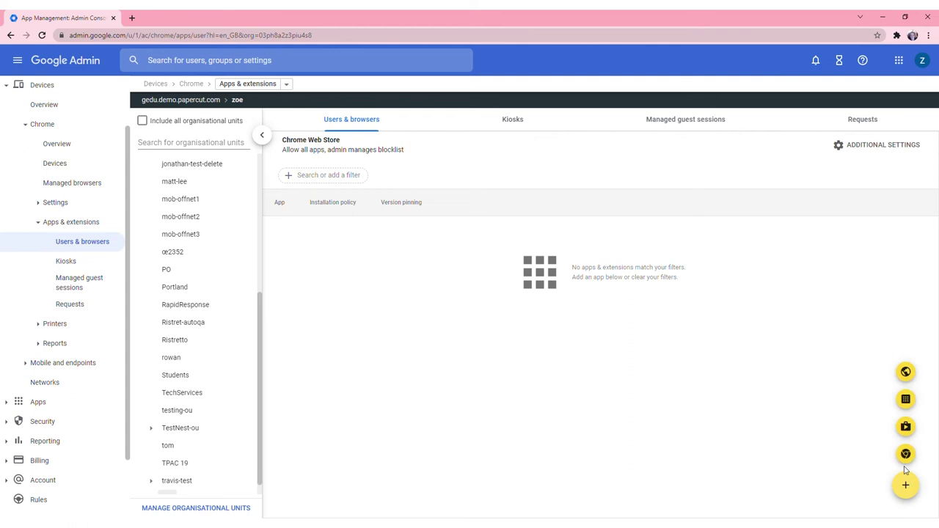
left_click(907, 455)
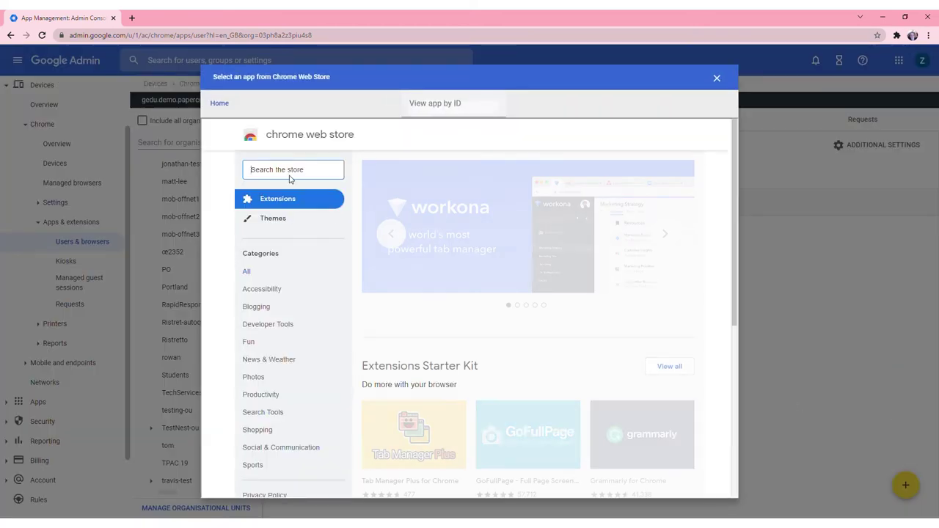
left_click(290, 173)
type("Pa")
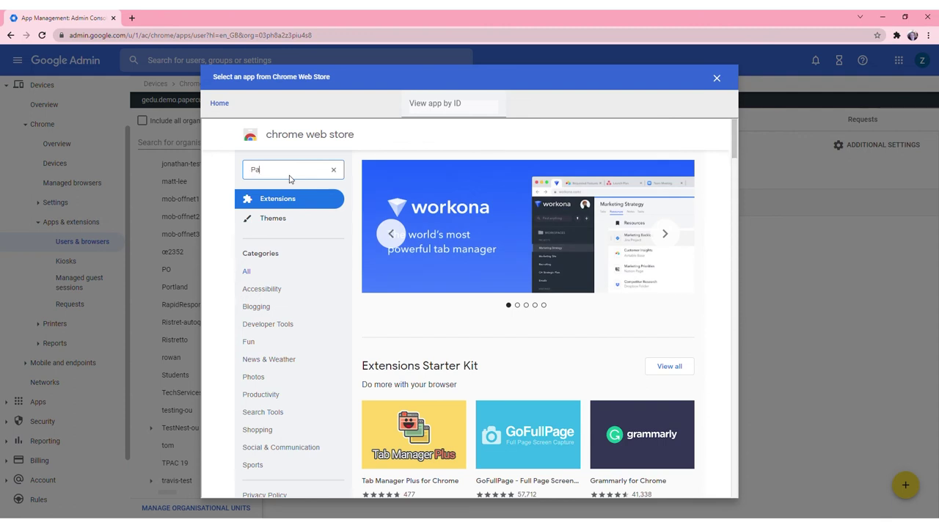
type("perCut Mobility Print")
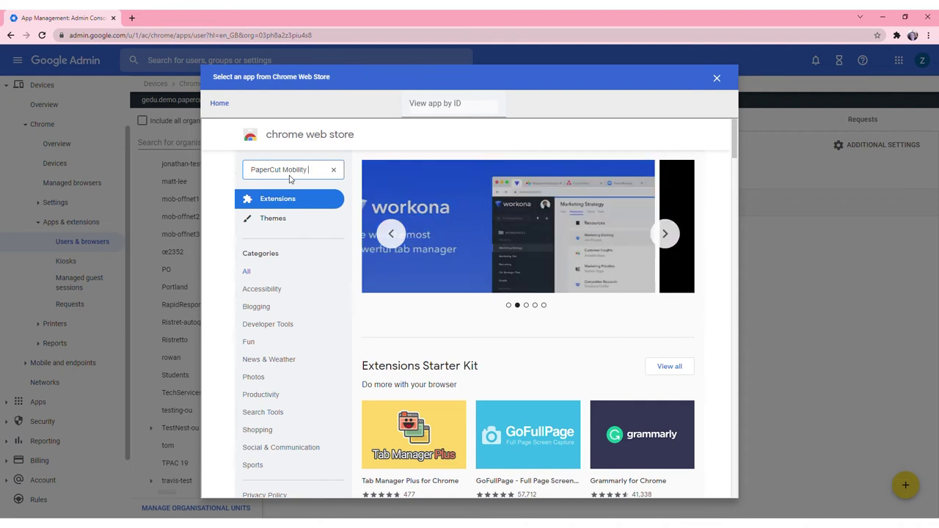
key("Return")
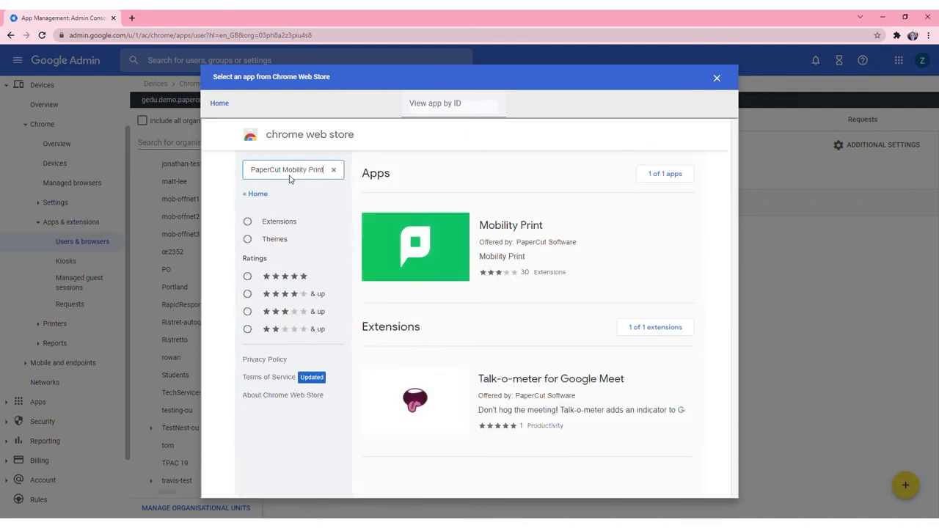
left_click(538, 248)
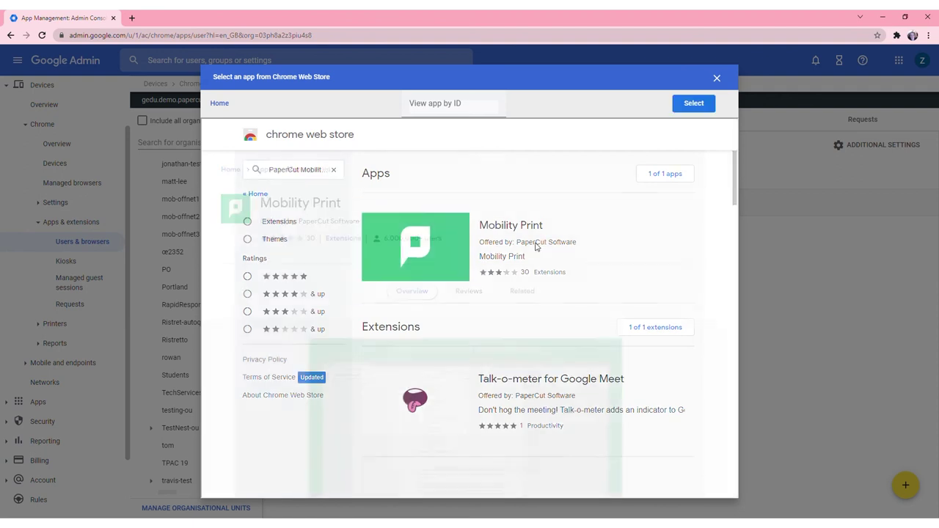
left_click(693, 103)
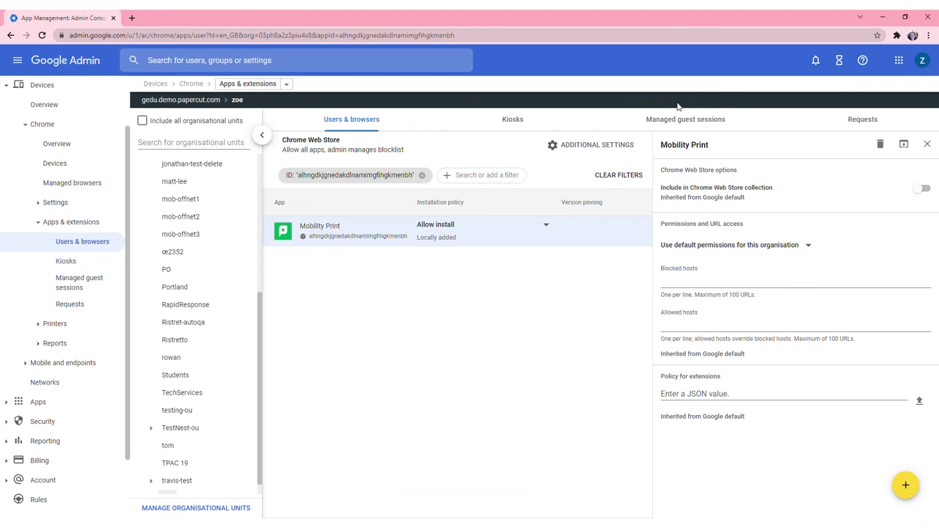
Step: Set Mobility Print's installation policy to Force install, upload the downloaded policy file as its extension policy, and save the settings
left_click(470, 232)
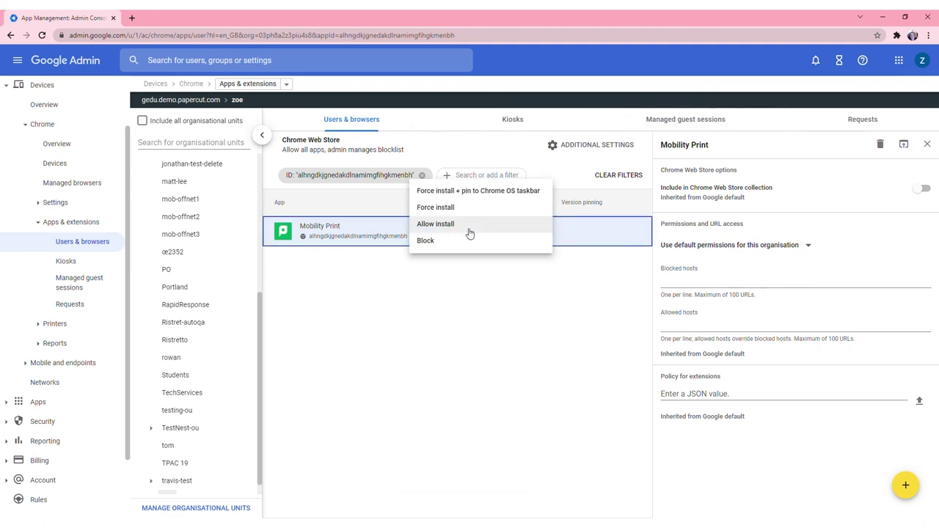
left_click(463, 211)
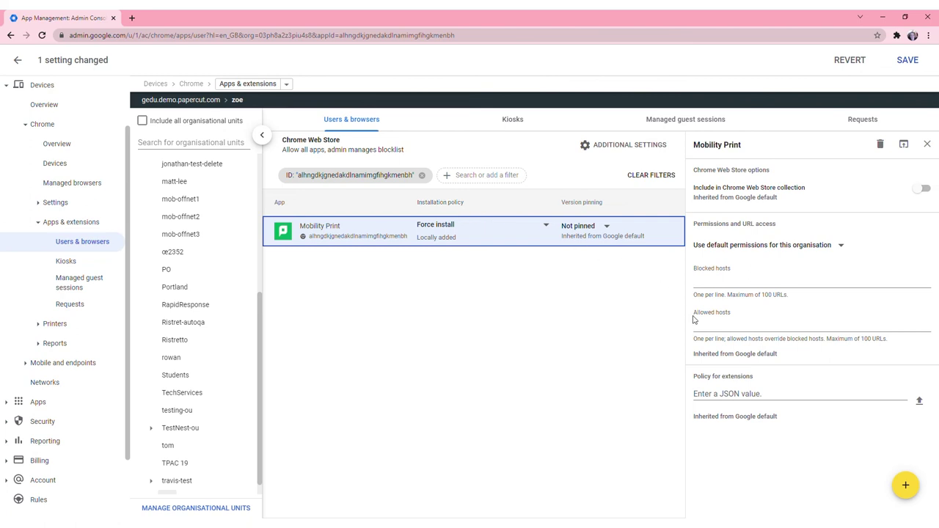
left_click(919, 402)
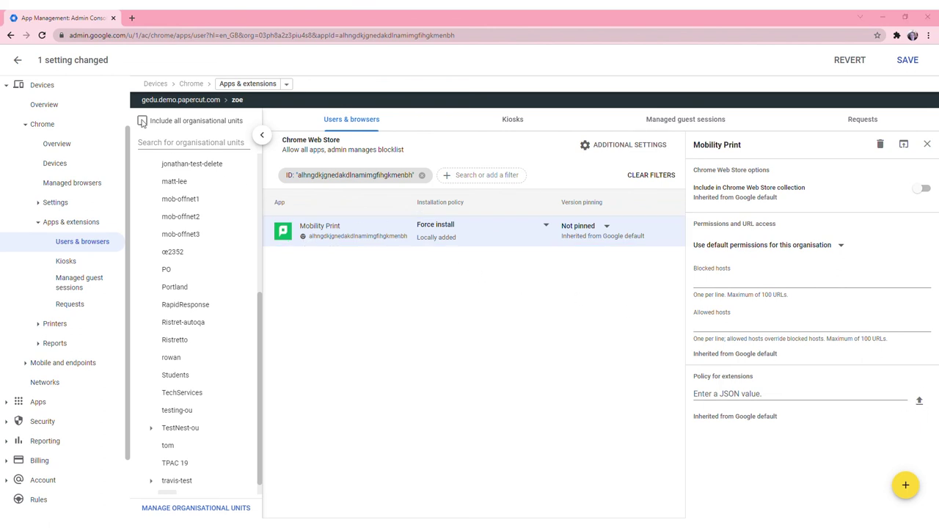
key("Return")
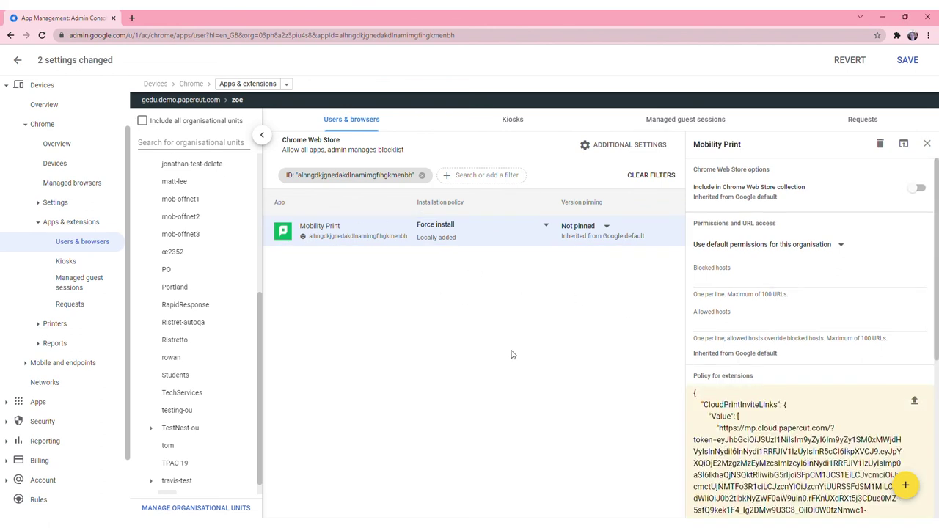
scroll(793, 346, "down", 4)
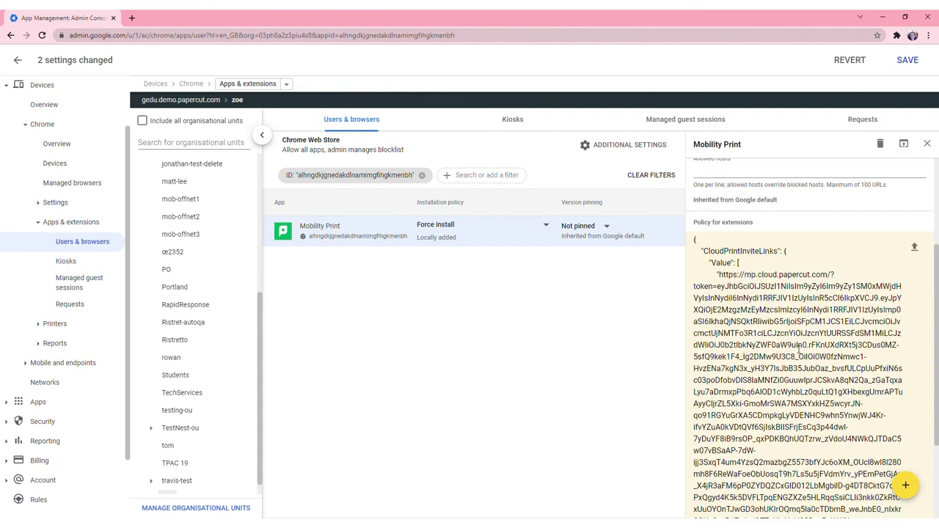
left_click(914, 61)
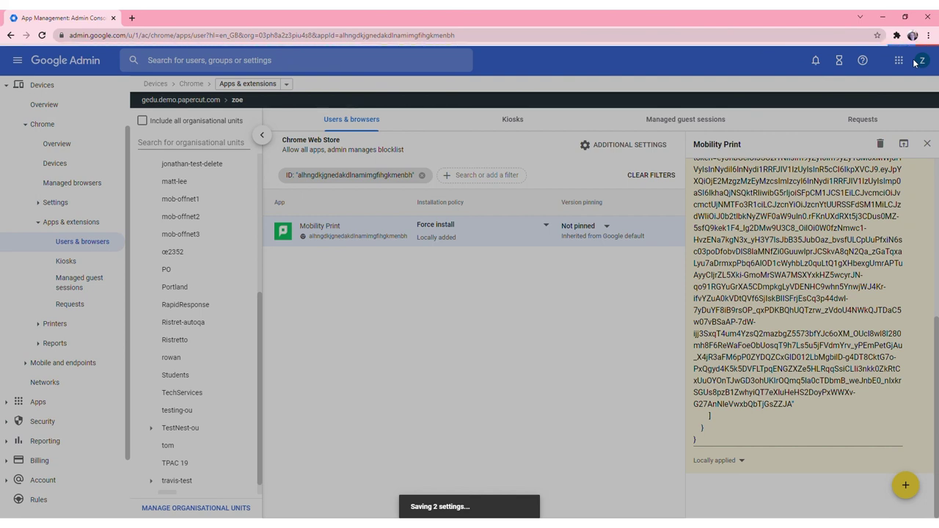